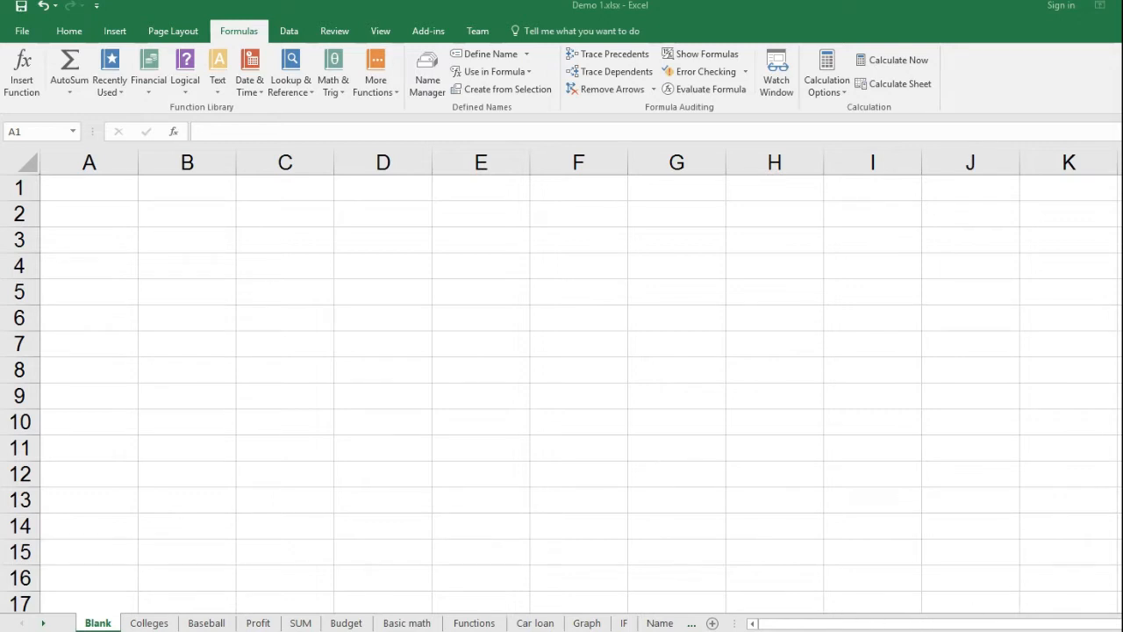
- Open the Basic math sheet and look through the row labels in column A
left_click(401, 628)
left_click(403, 624)
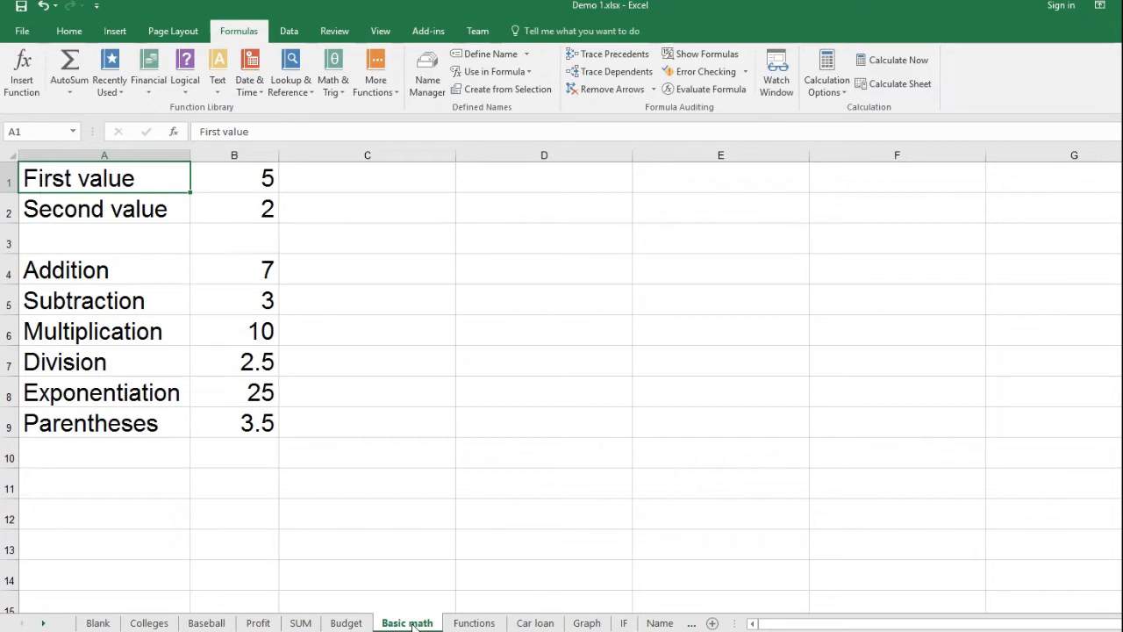
key("Down")
key("Down")
key("Down")
key("Down")
key("Down")
key("Down")
key("Down")
key("Down")
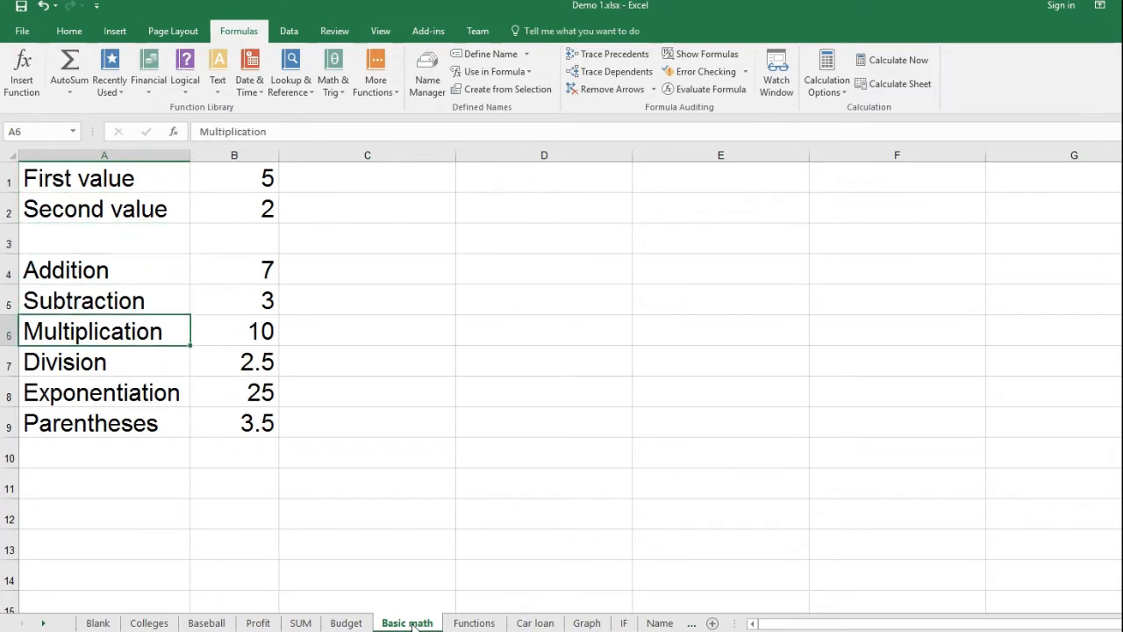
key("Up")
key("Up")
key("Up")
key("Up")
key("Up")
key("Up")
key("Up")
key("Up")
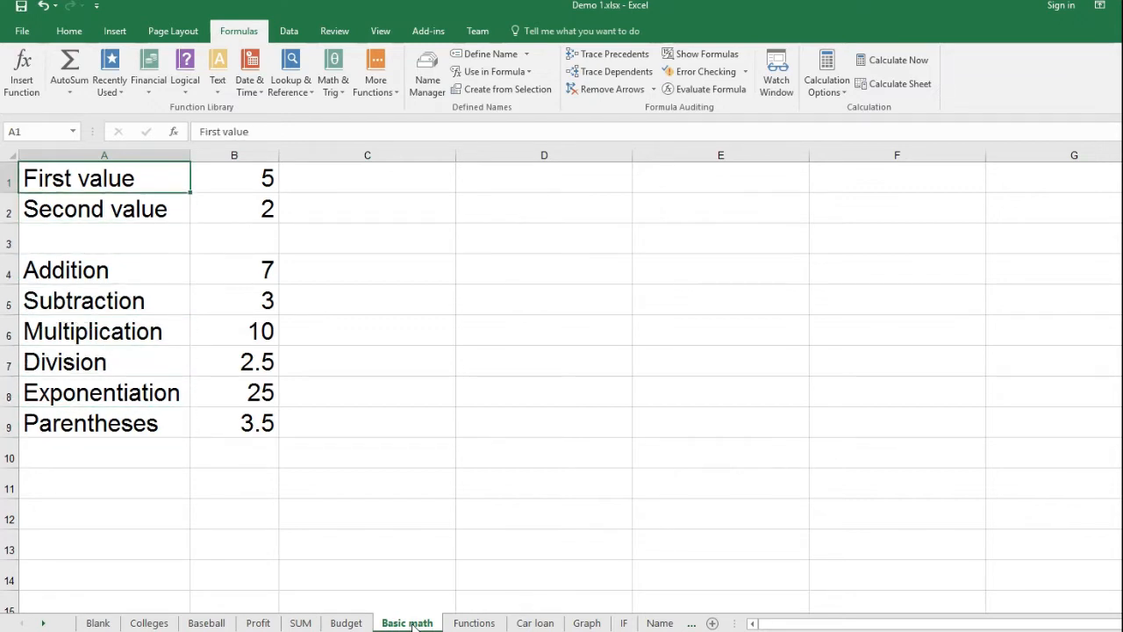
- Examine the input values and the arithmetic formulas in column B, from B1 down to B9
key("Right")
key("Down")
key("Down")
key("Down")
key("Down")
key("Down")
key("Down")
key("Down")
key("Down")
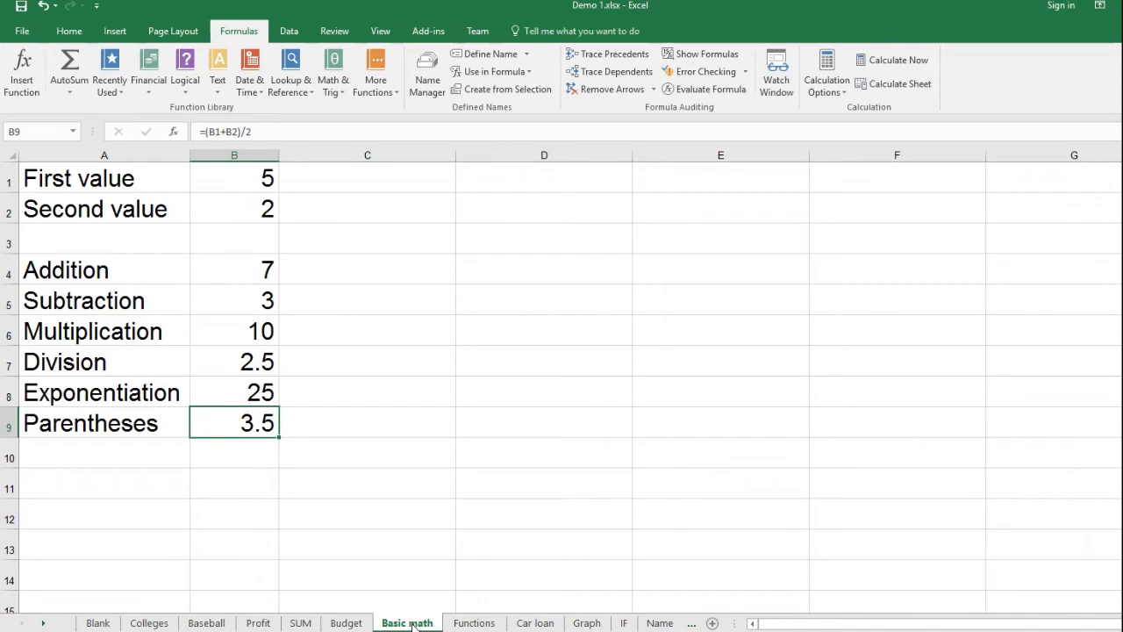
key("Up")
key("Up")
key("Up")
key("Up")
key("Up")
key("Up")
key("Up")
key("Up")
key("Down")
key("Down")
key("Down")
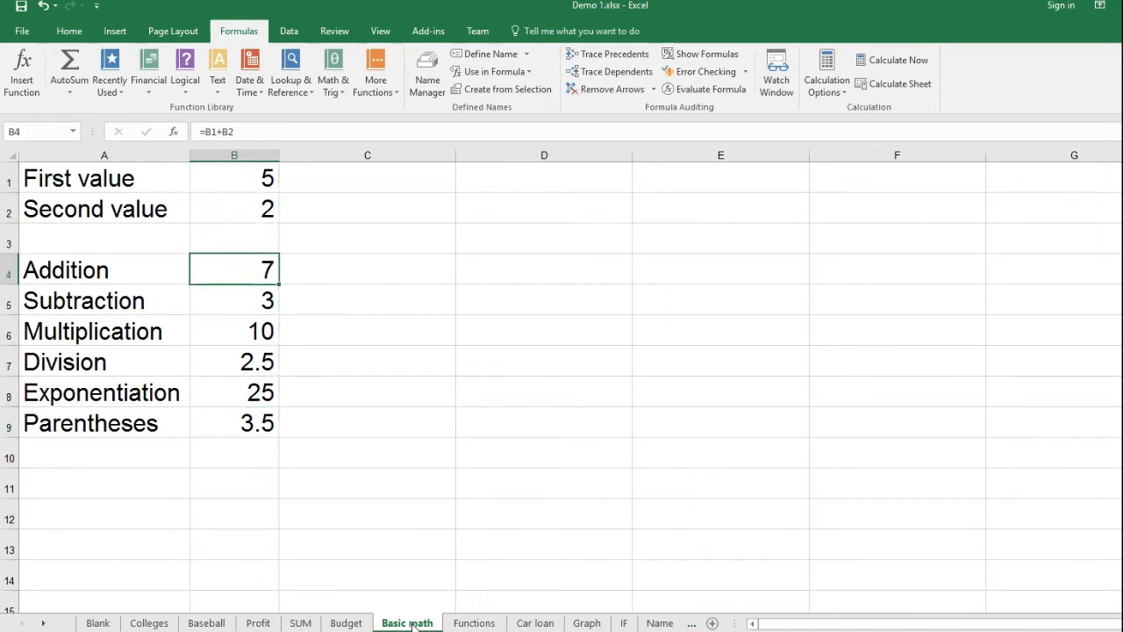
key("Down")
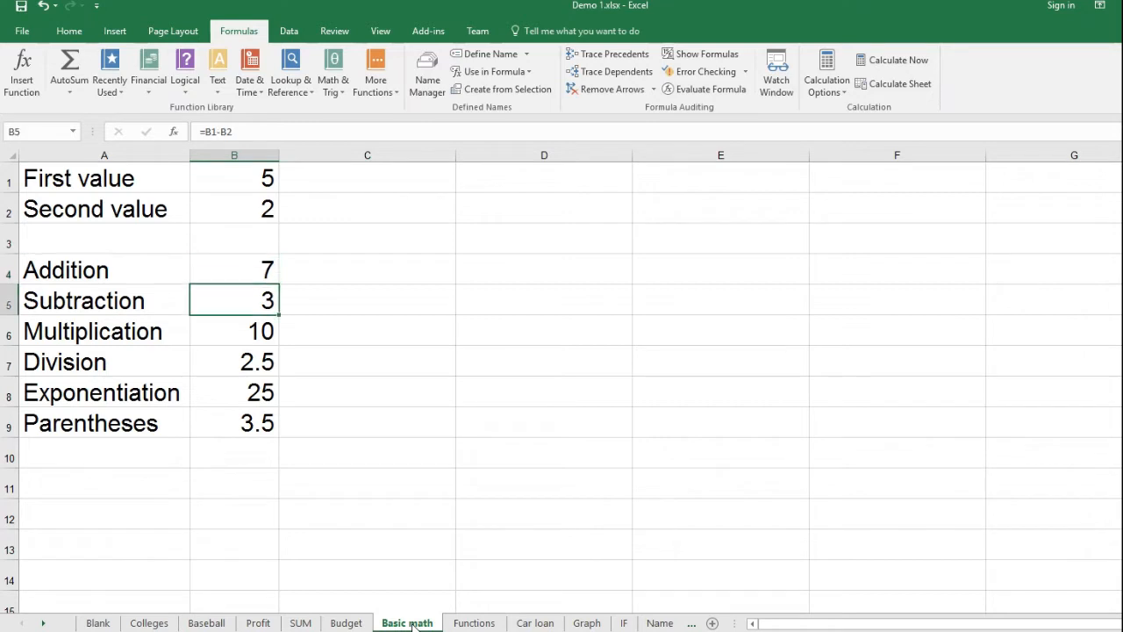
key("Down")
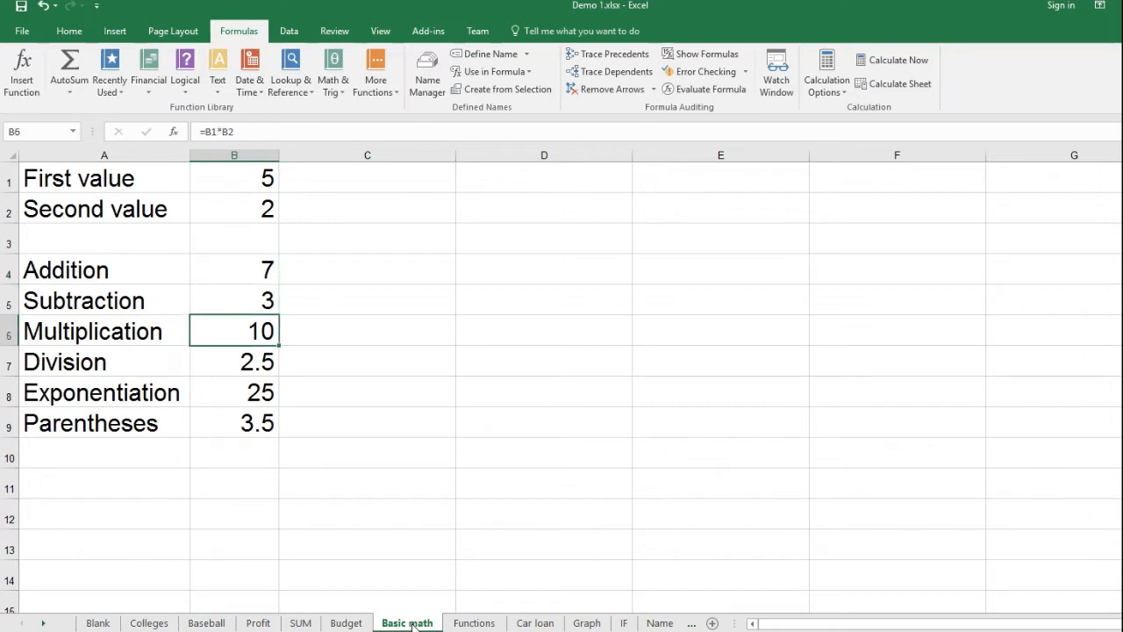
- Set the second value in cell B2 to 3
key("Up")
key("Up")
key("Up")
key("Up")
key("Up")
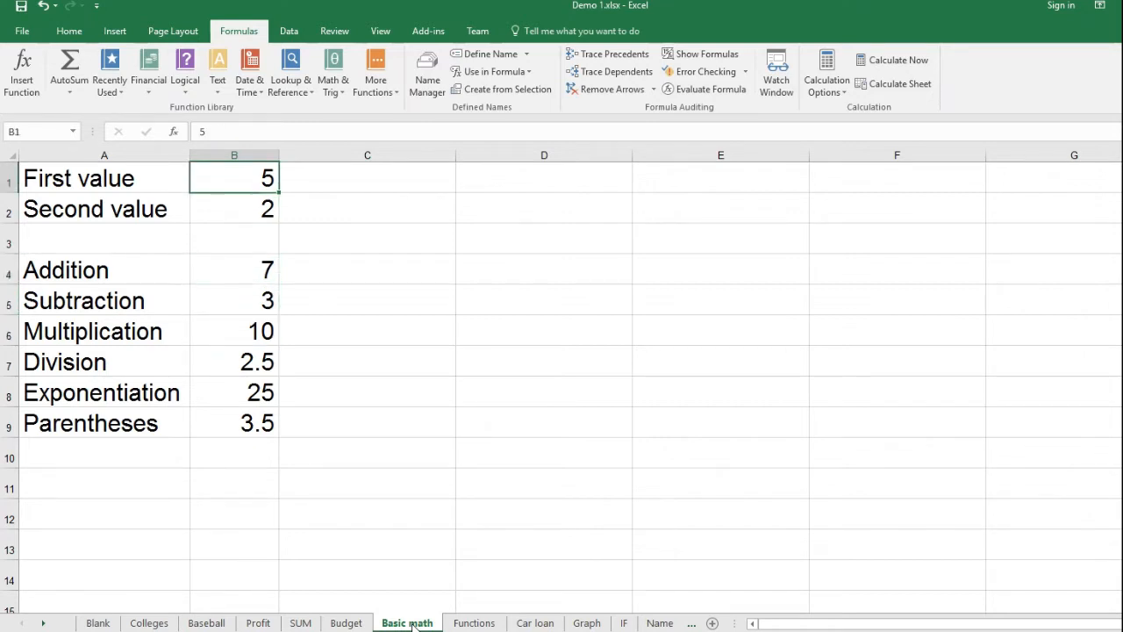
key("Down")
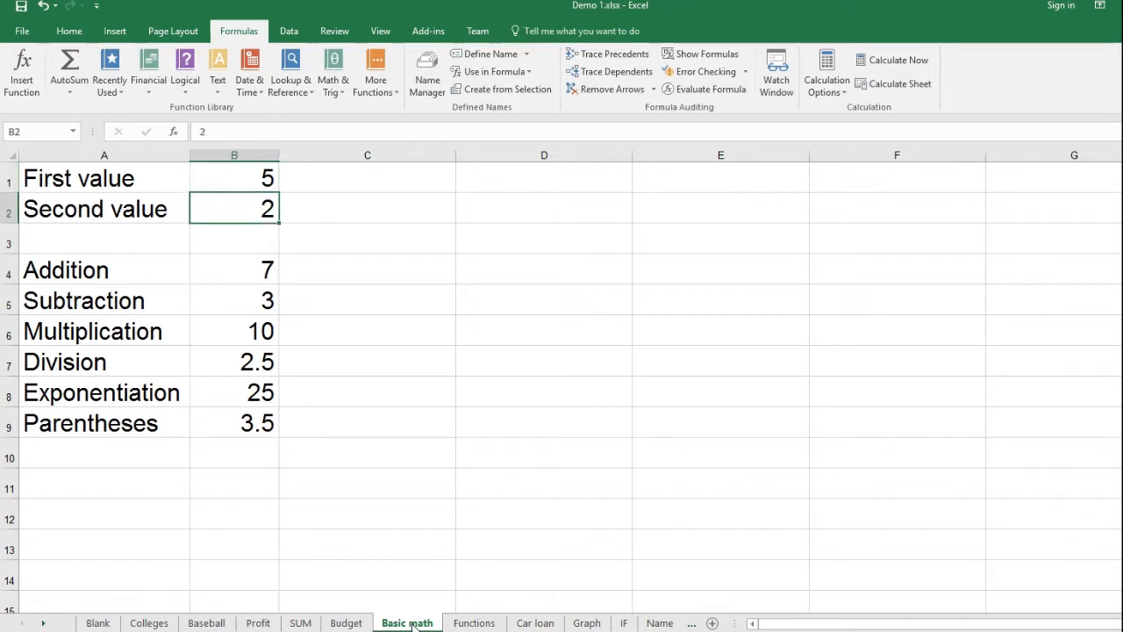
type("3")
key("Return")
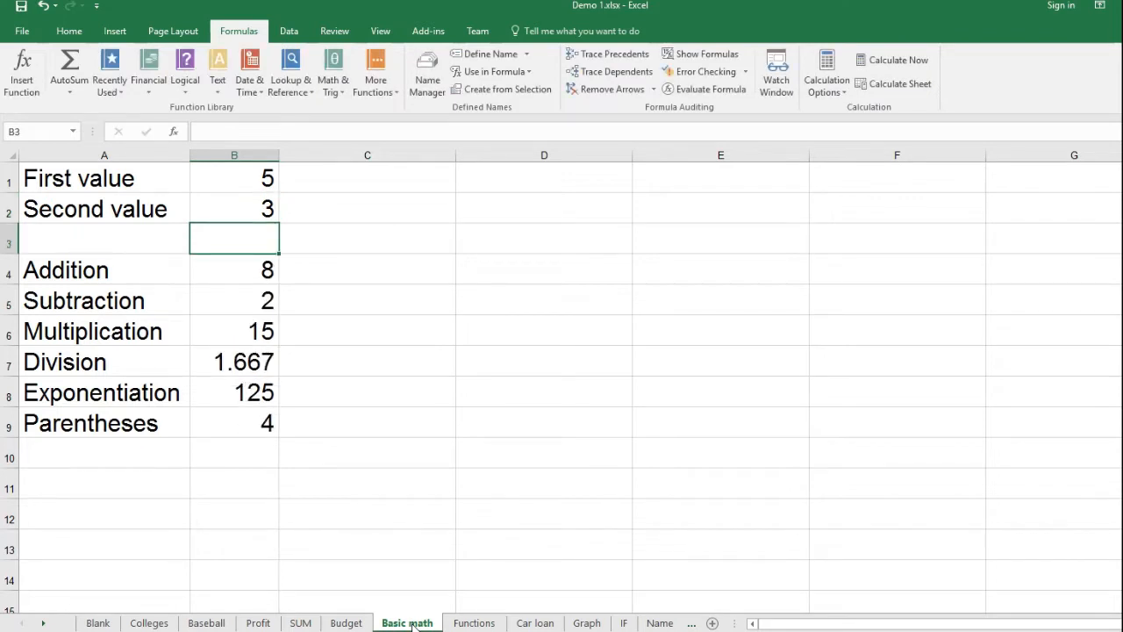
- Set the second value in cell B2 to 4
key("Up")
type("4")
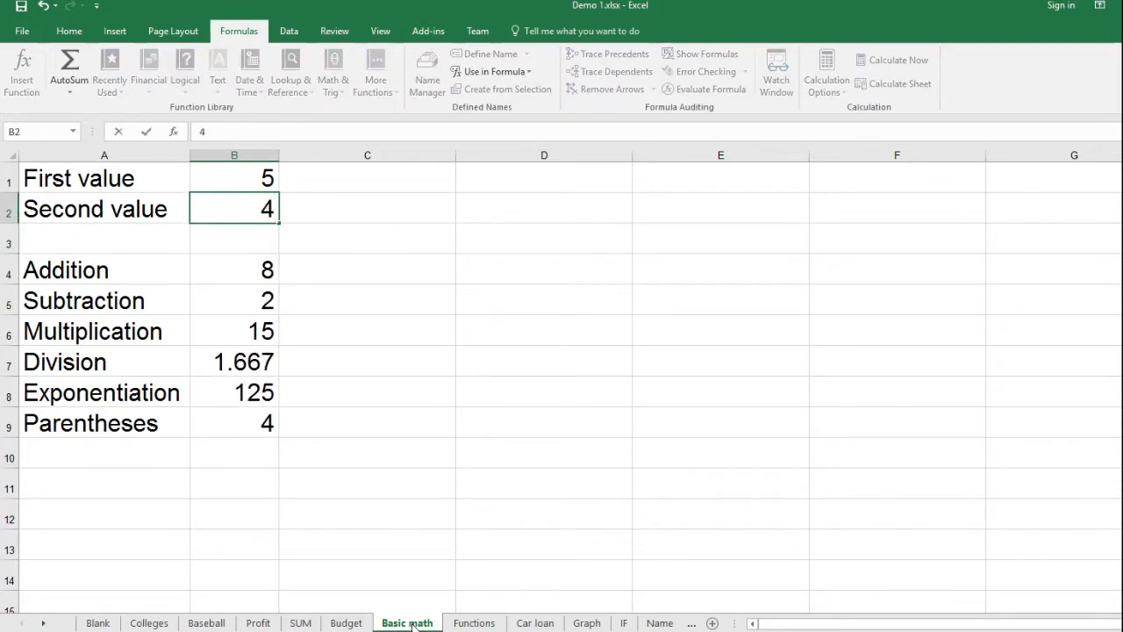
key("Return")
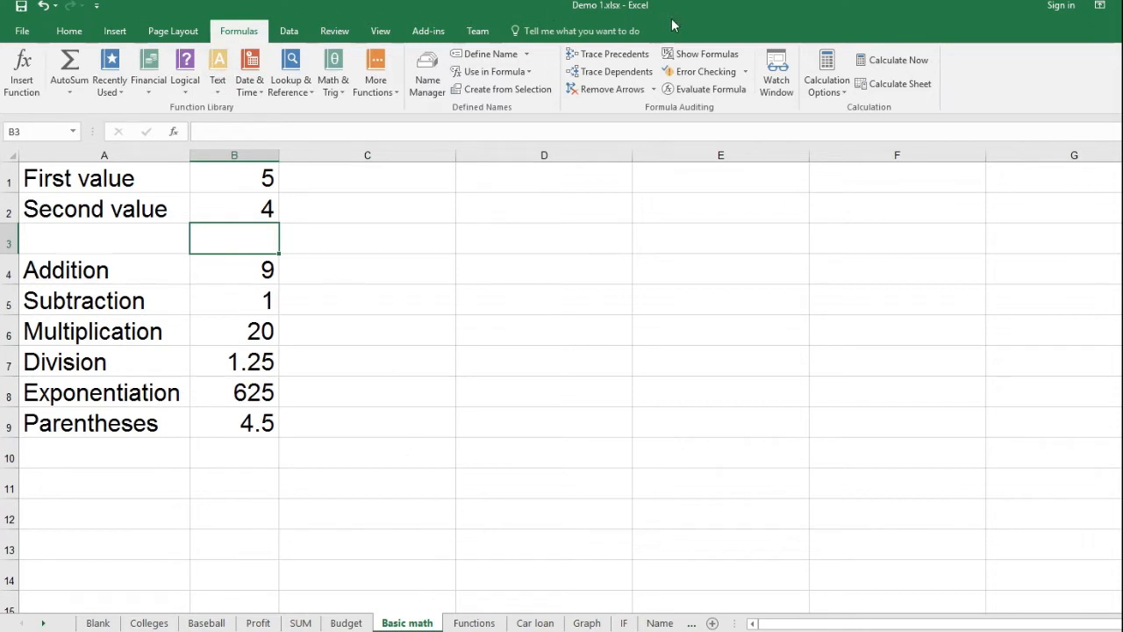
- Show the formulas in the Basic math cells instead of their results and inspect the addition formula in B4
left_click(689, 56)
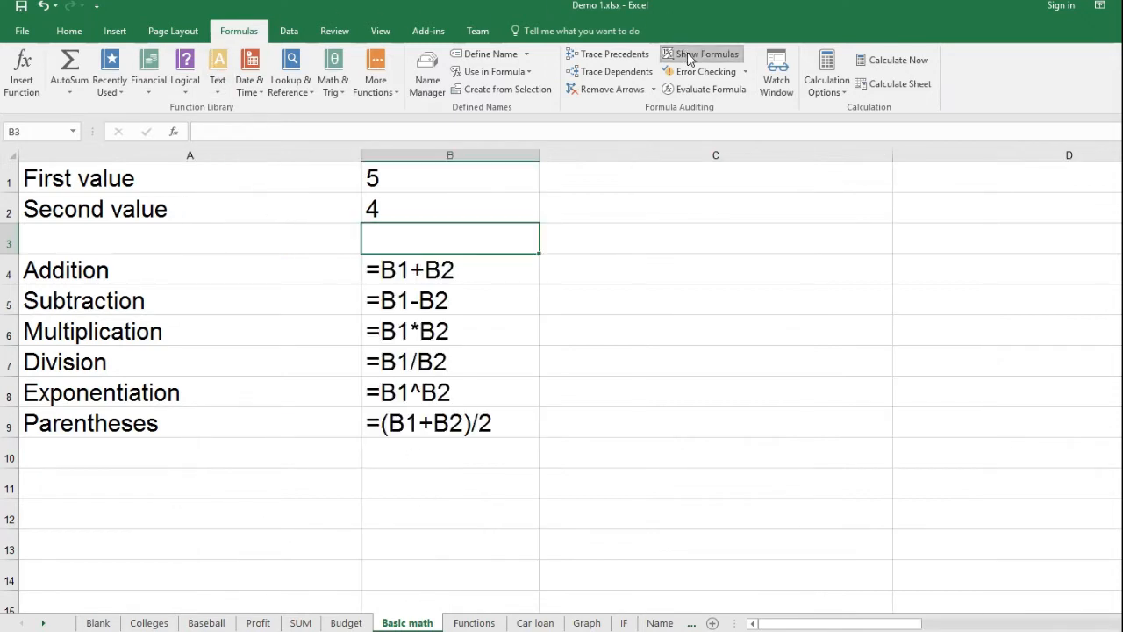
key("Up")
key("Up")
key("Down")
key("Down")
key("Down")
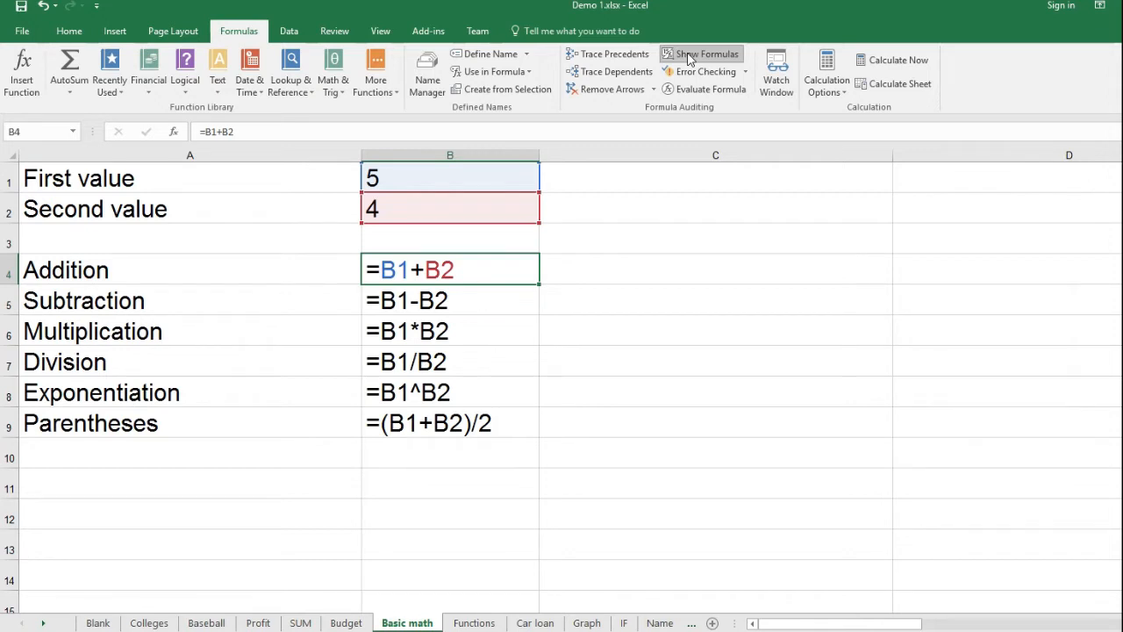
- Examine the subtraction, multiplication, division, exponentiation and parentheses formulas in B5 through B9, and switch the sheet back to showing results
left_click(689, 57)
key("Down")
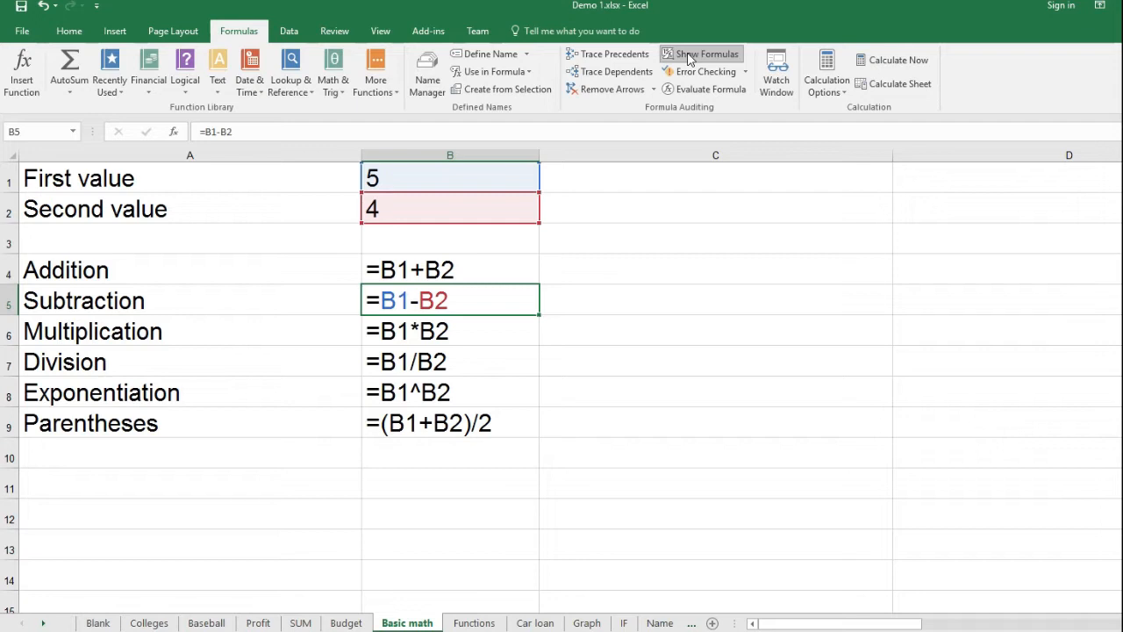
key("Down")
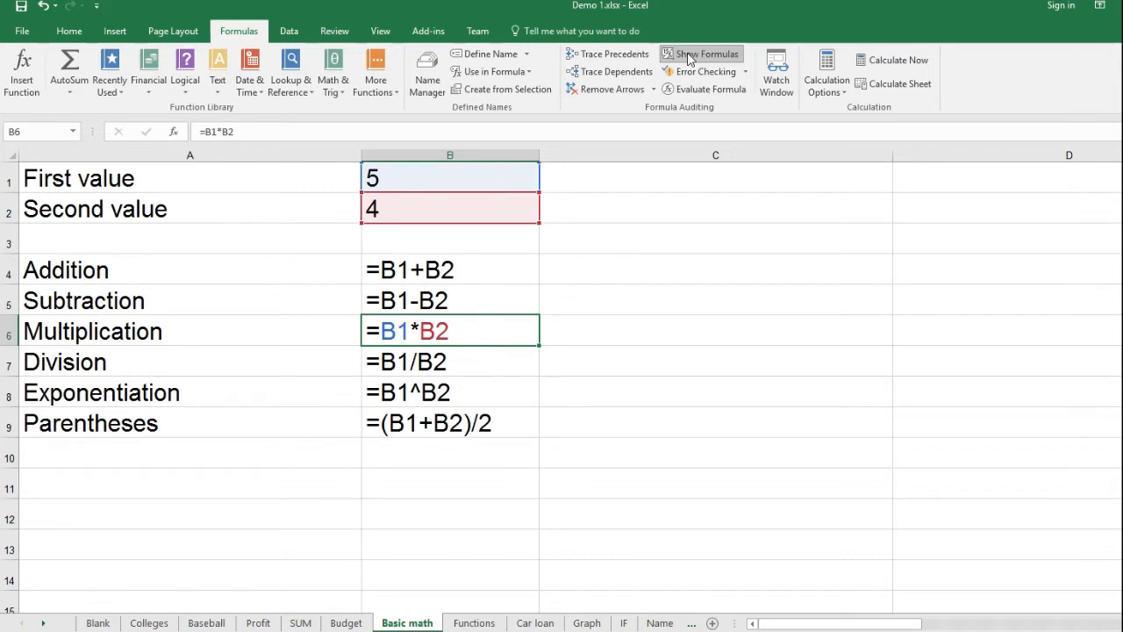
key("Down")
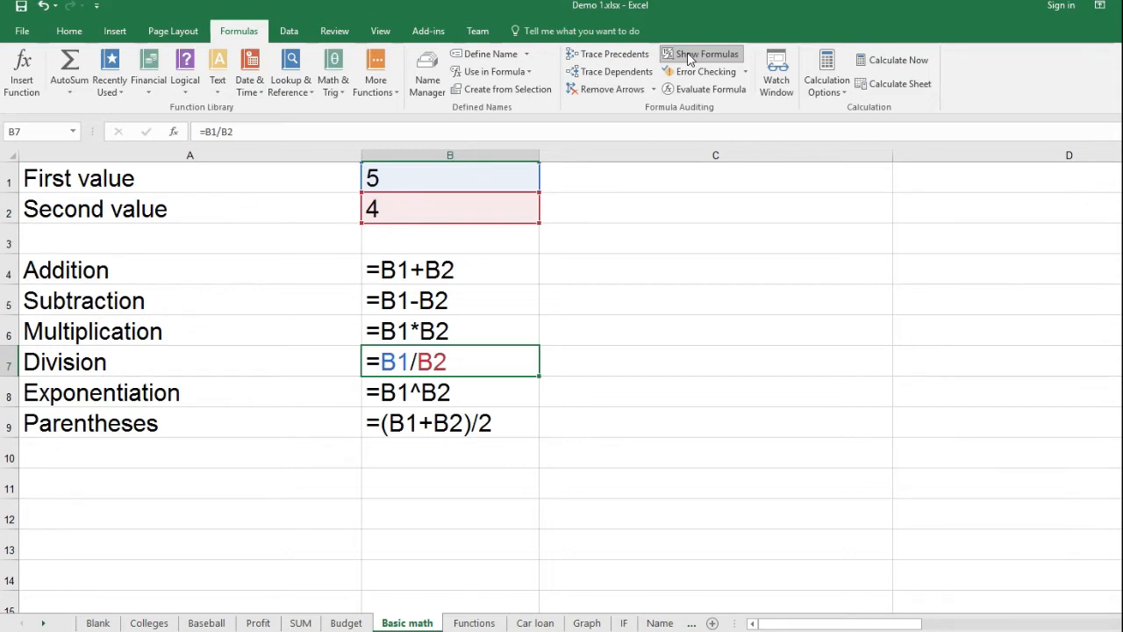
key("Down")
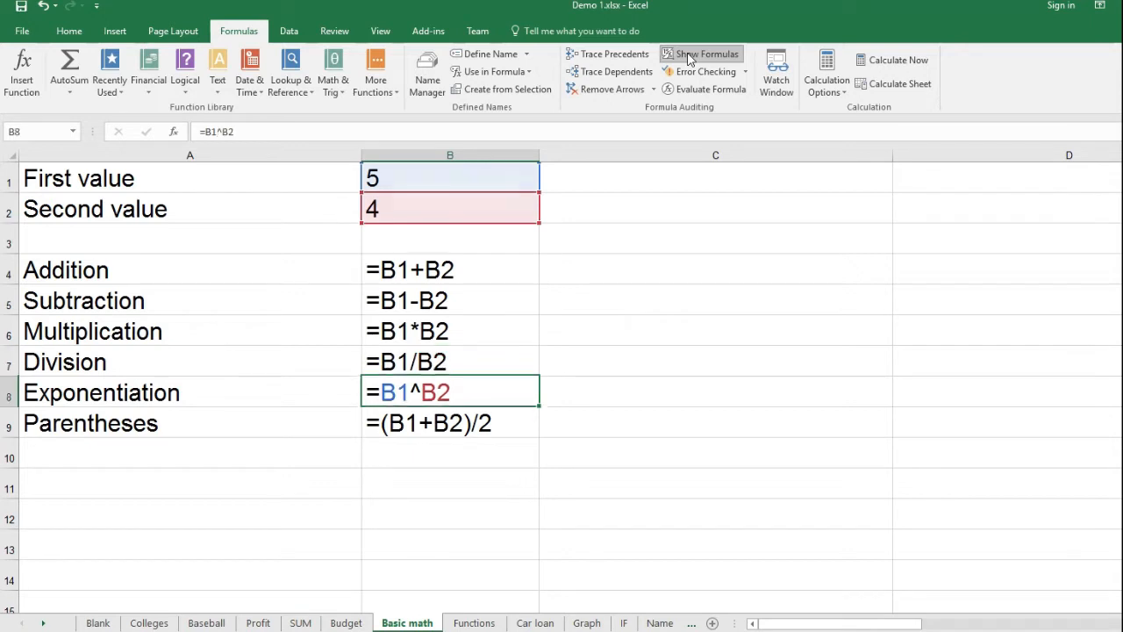
left_click(690, 57)
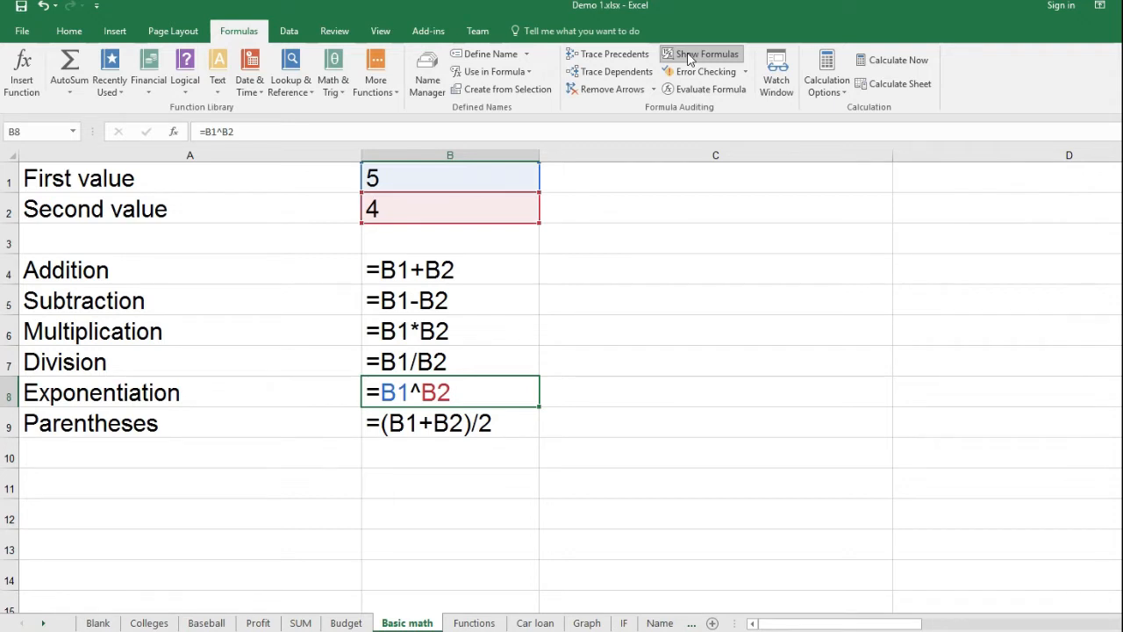
key("Down")
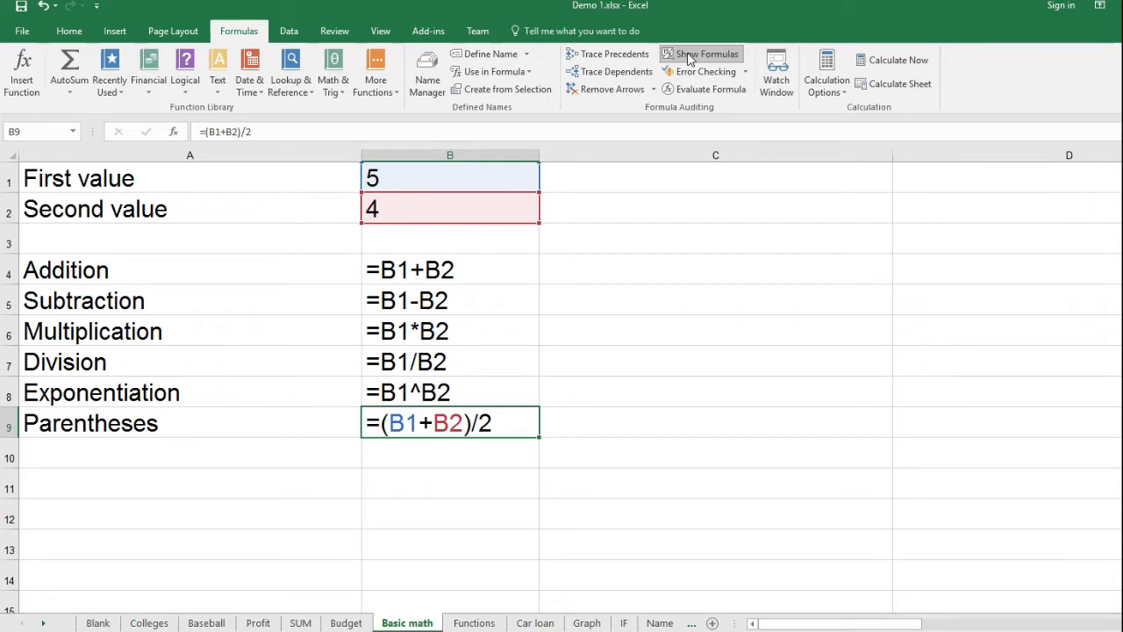
key("Up")
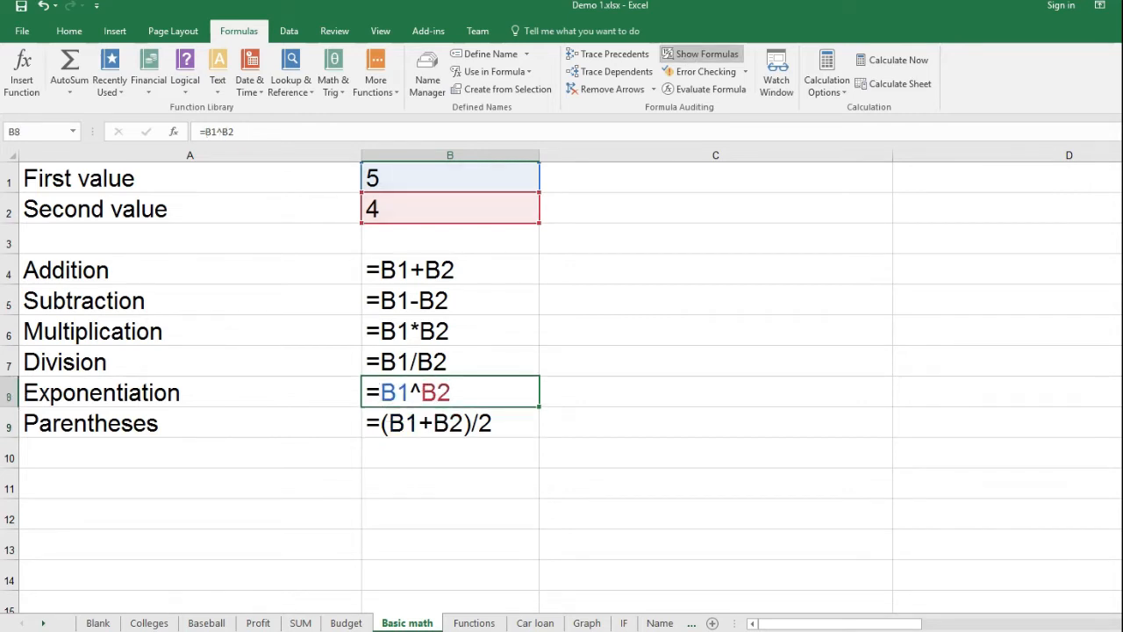
left_click(696, 55)
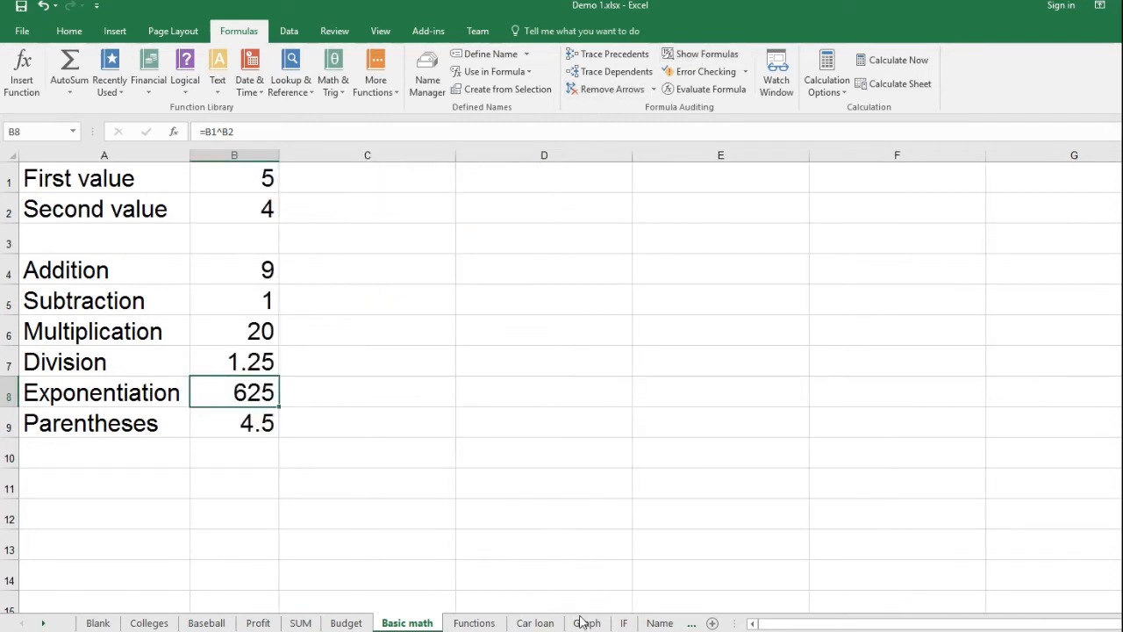
- Open the Functions sheet and look through the list from Value 1 to Value 14
left_click(476, 623)
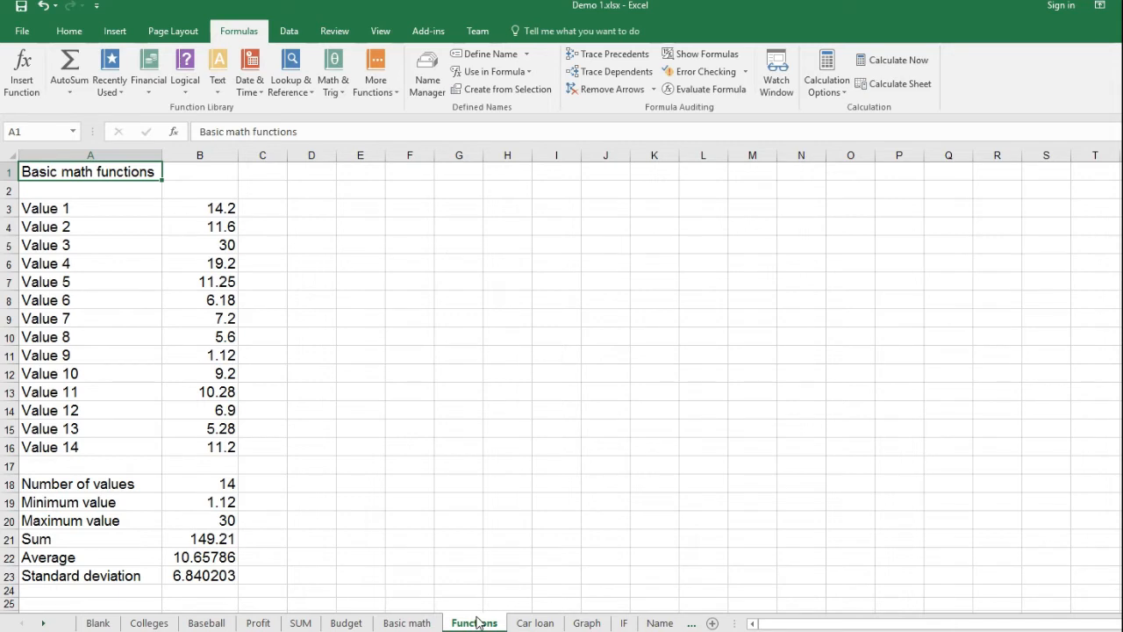
key("Down")
key("Down")
key("Down")
key("Down")
key("Down")
key("Down")
key("Down")
key("Down")
key("Down")
key("Down")
key("Down")
key("Down")
key("Down")
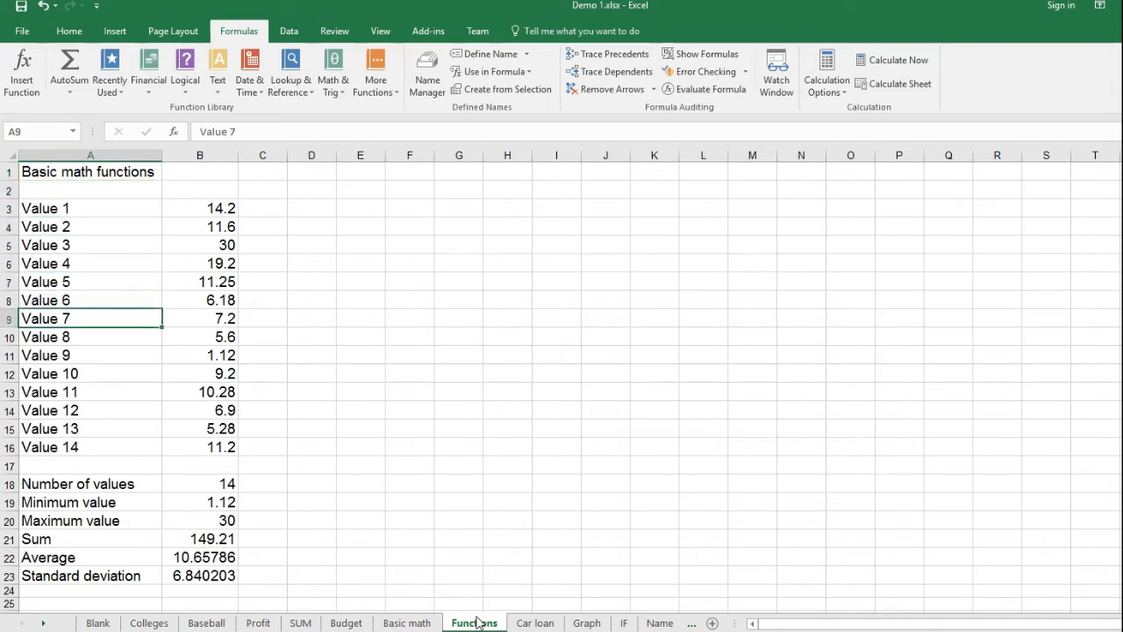
- Review the summary statistic labels in column A, from Number of values down to Standard deviation
key("Down")
key("Down")
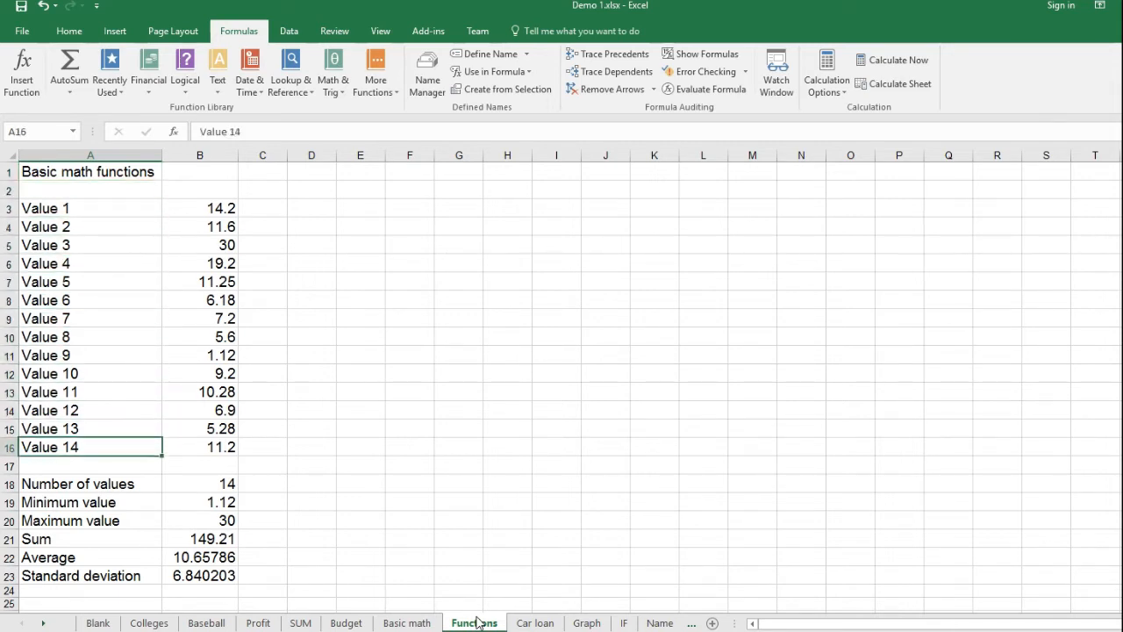
key("Down")
key("Down")
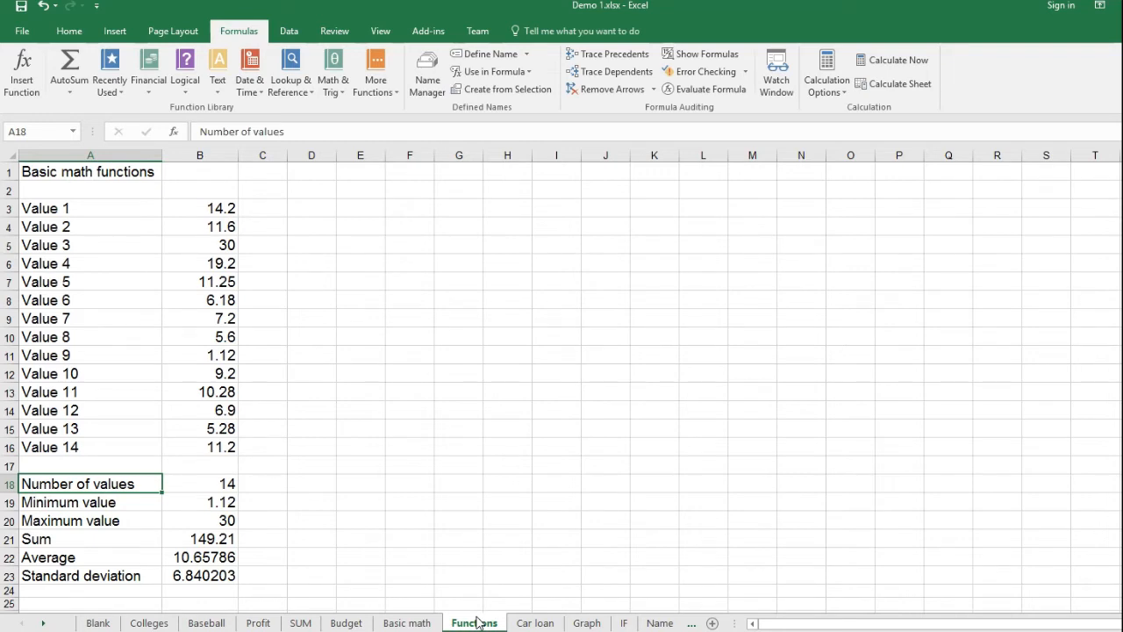
key("Down")
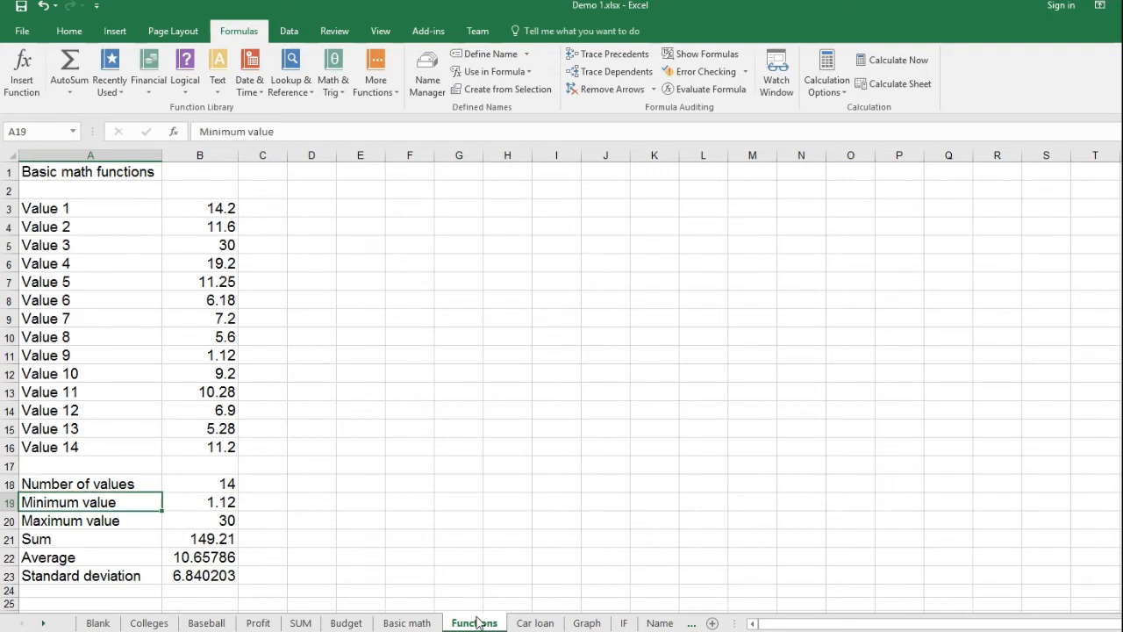
key("Down")
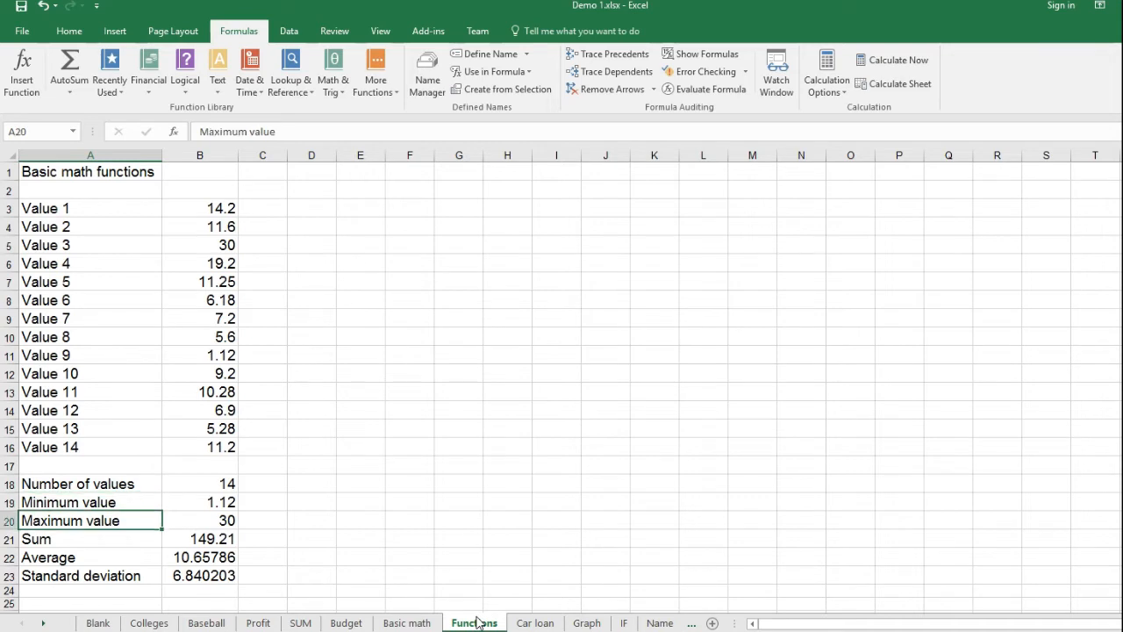
key("Down")
key("Down")
key("Down")
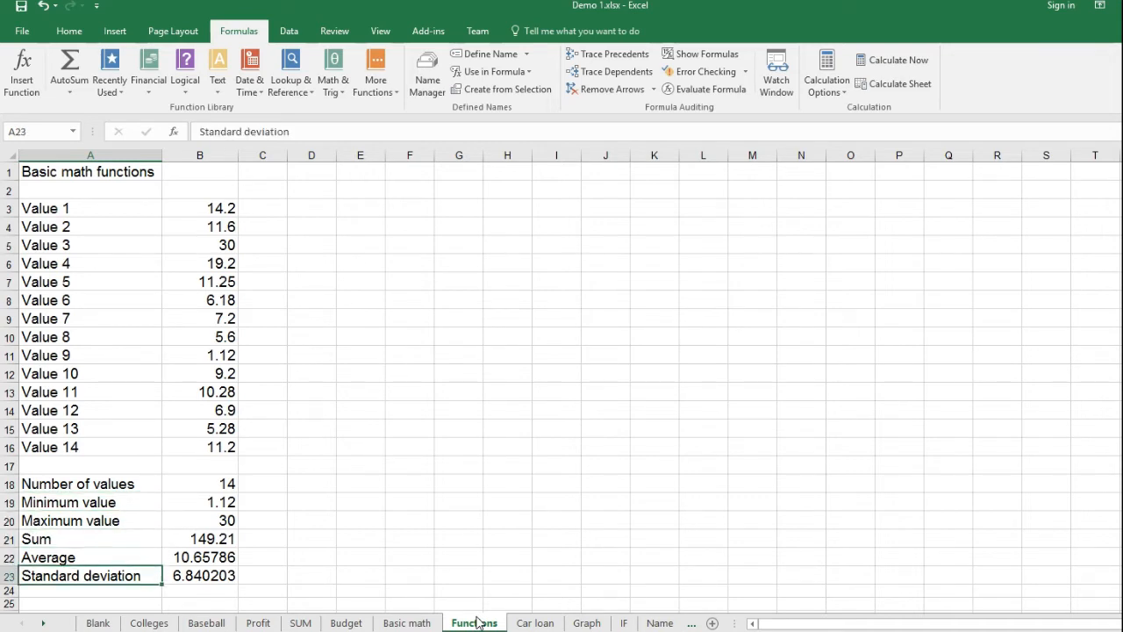
- Set Value 3 in cell B5 of the Functions sheet to 5000
key("Up")
key("Up")
key("Up")
key("Up")
key("Up")
key("Up")
key("Up")
key("Up")
key("Up")
key("Up")
key("Up")
key("Up")
key("Up")
key("Up")
key("Up")
key("Up")
key("Up")
key("Up")
key("Up")
key("Up")
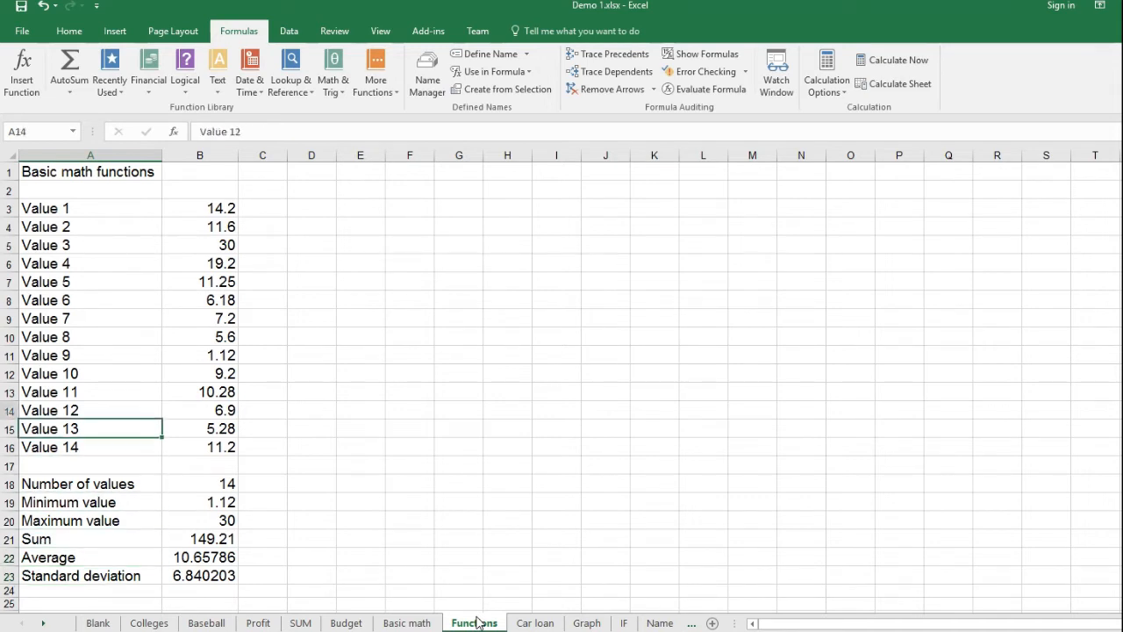
key("Right")
key("Down")
key("Down")
key("Down")
key("Down")
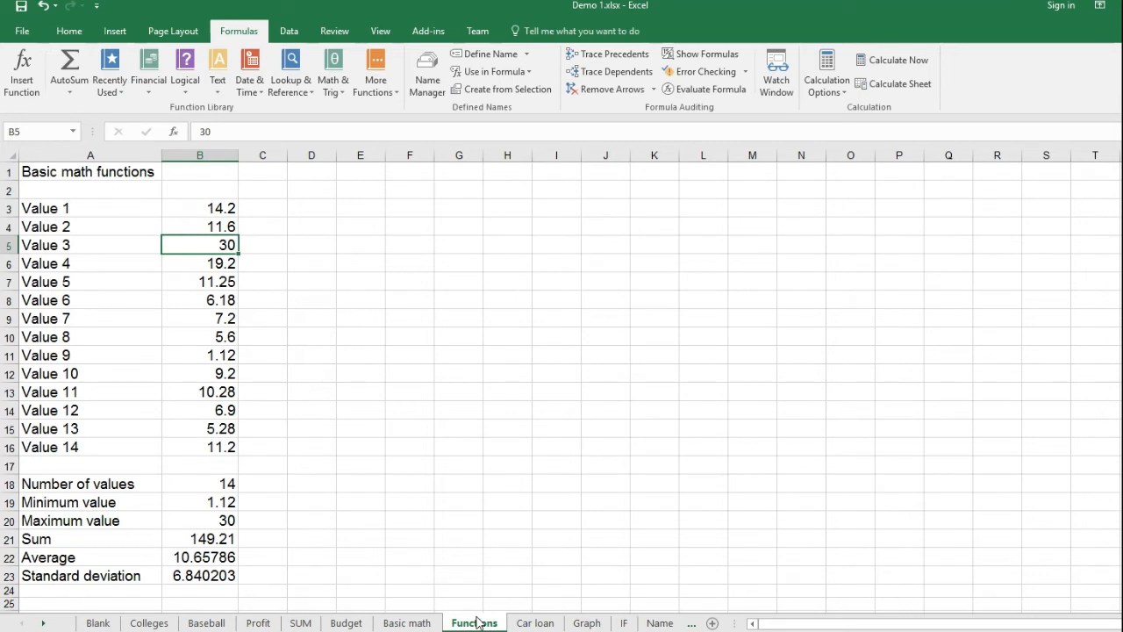
type("5000")
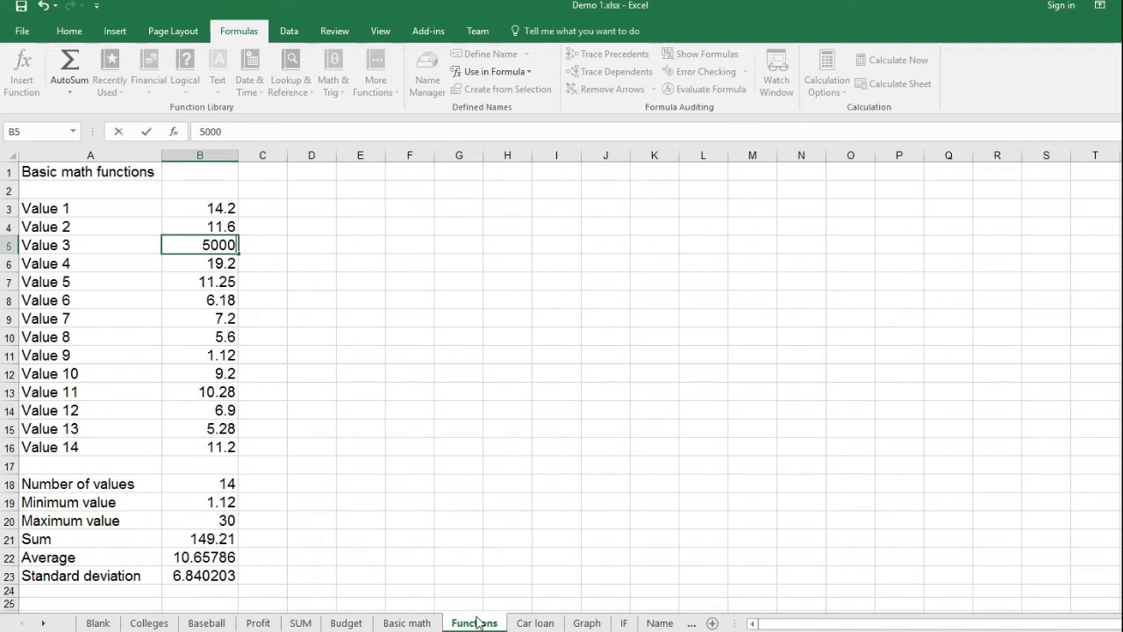
key("Return")
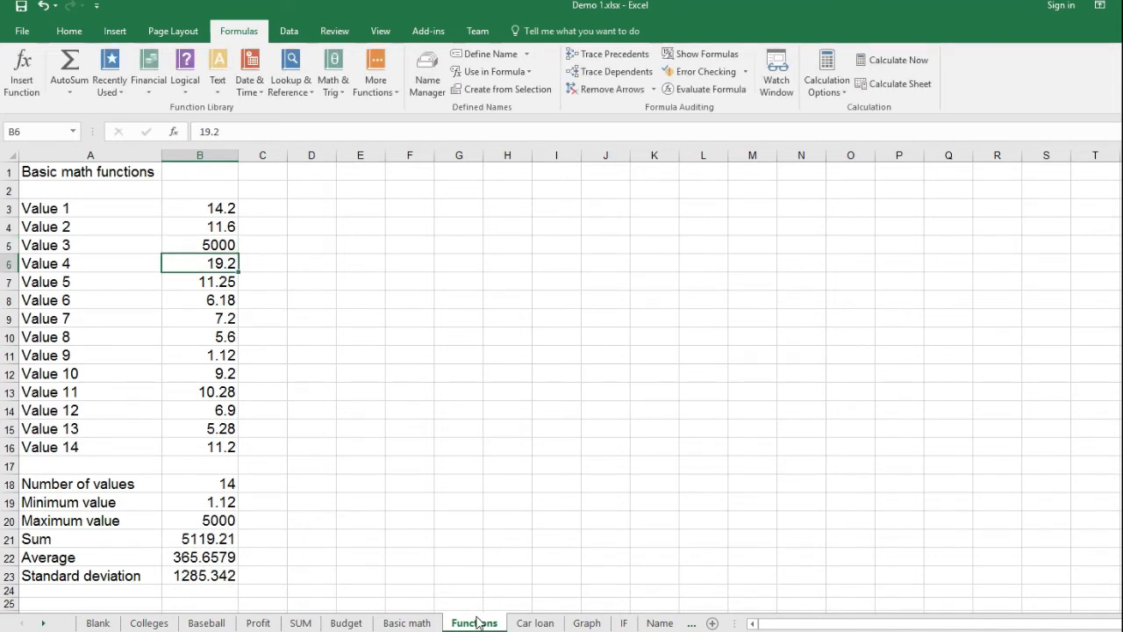
- Set Value 3 in cell B5 to 12
key("Up")
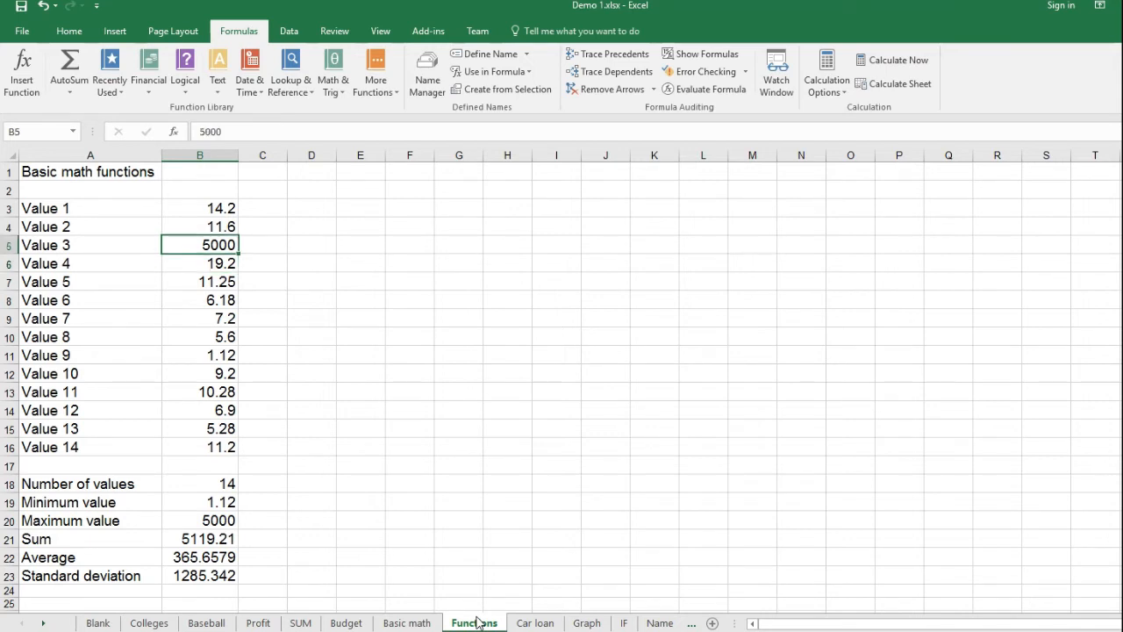
type("12")
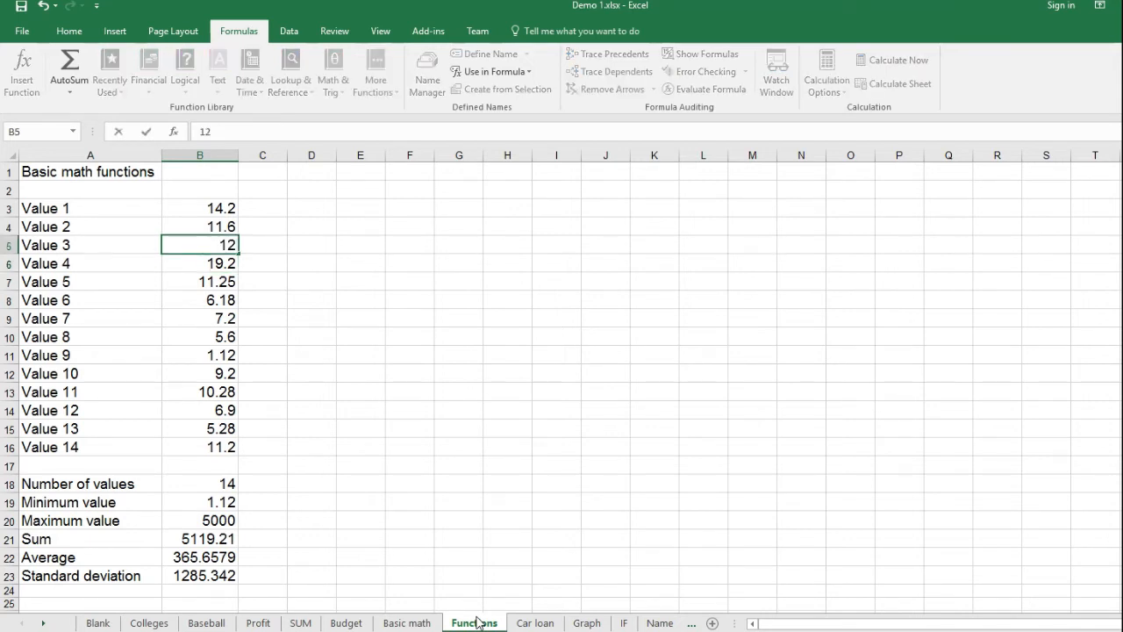
key("Return")
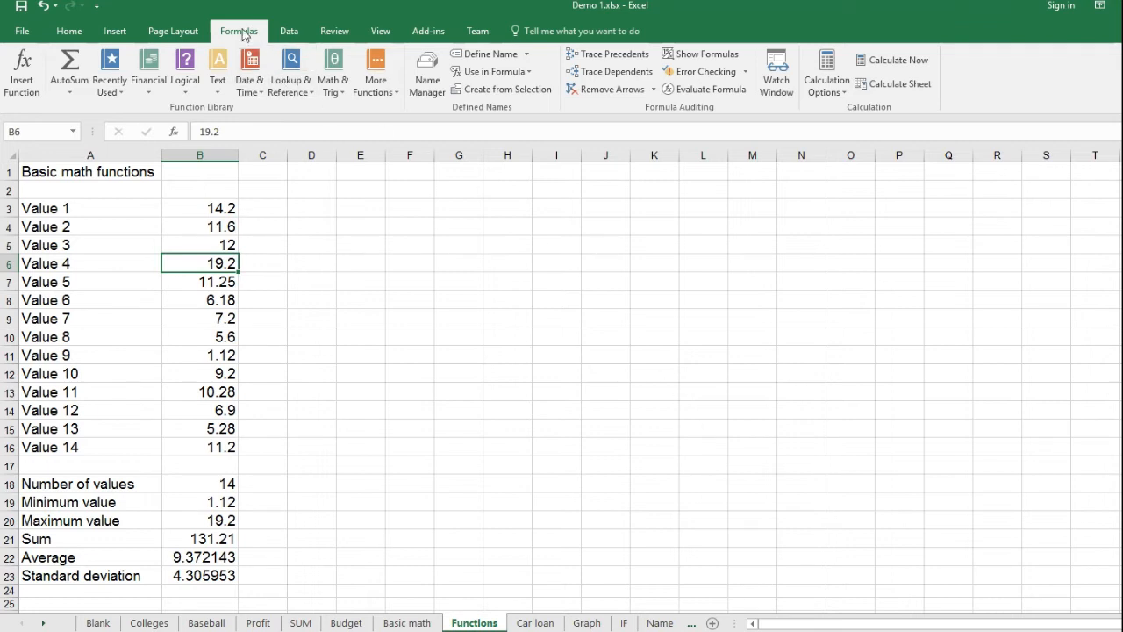
- Display the sheet's formulas instead of results and examine the COUNT formula for the number of values in B18
left_click(736, 59)
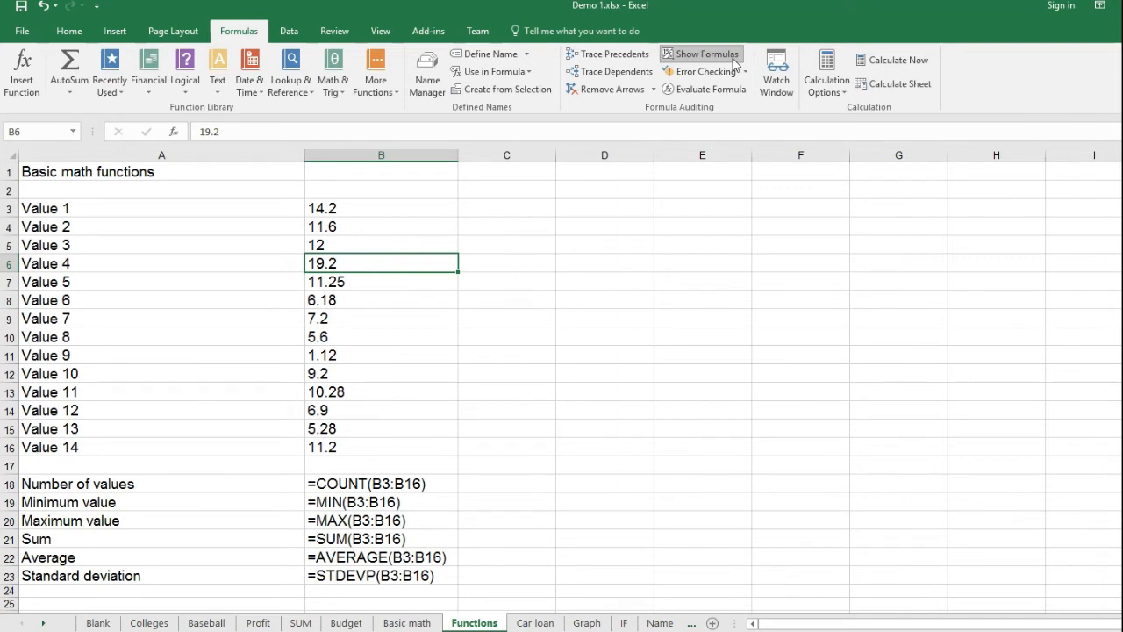
key("Down")
key("Up")
key("Up")
key("Up")
key("Up")
key("Down")
key("Down")
key("Down")
key("Down")
key("Down")
key("Down")
key("Down")
key("Down")
key("Down")
key("Down")
key("Down")
key("Down")
key("Down")
key("Down")
key("Down")
key("Down")
key("Up")
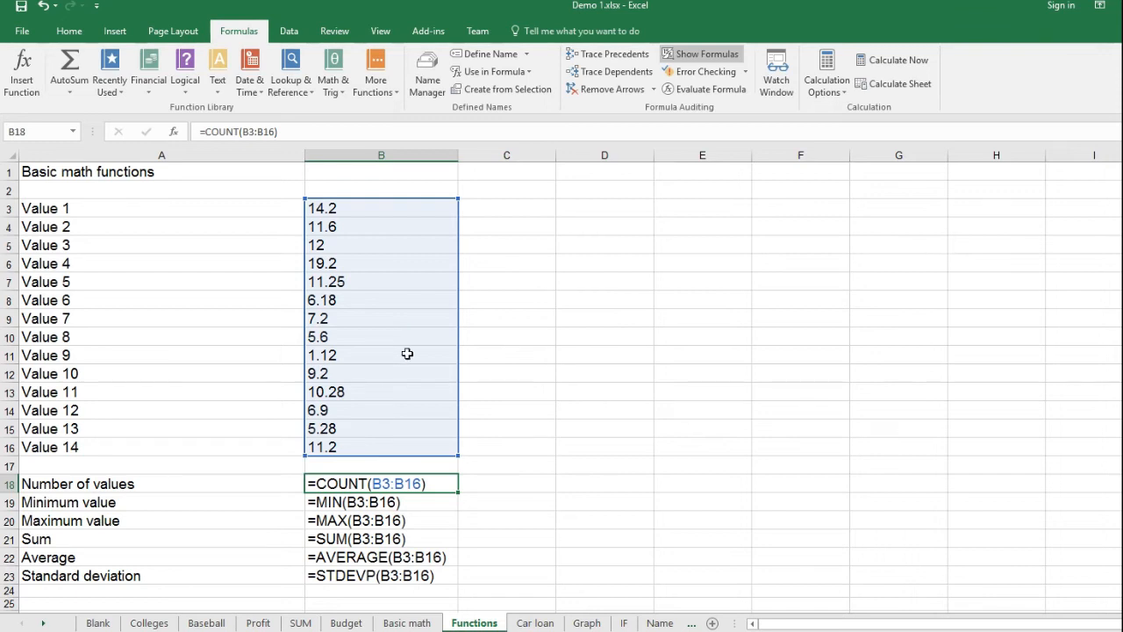
- Examine the MIN, MAX, SUM, AVERAGE and STDEVP formulas in B19 through B23, and switch the sheet back to showing results
left_click(388, 505)
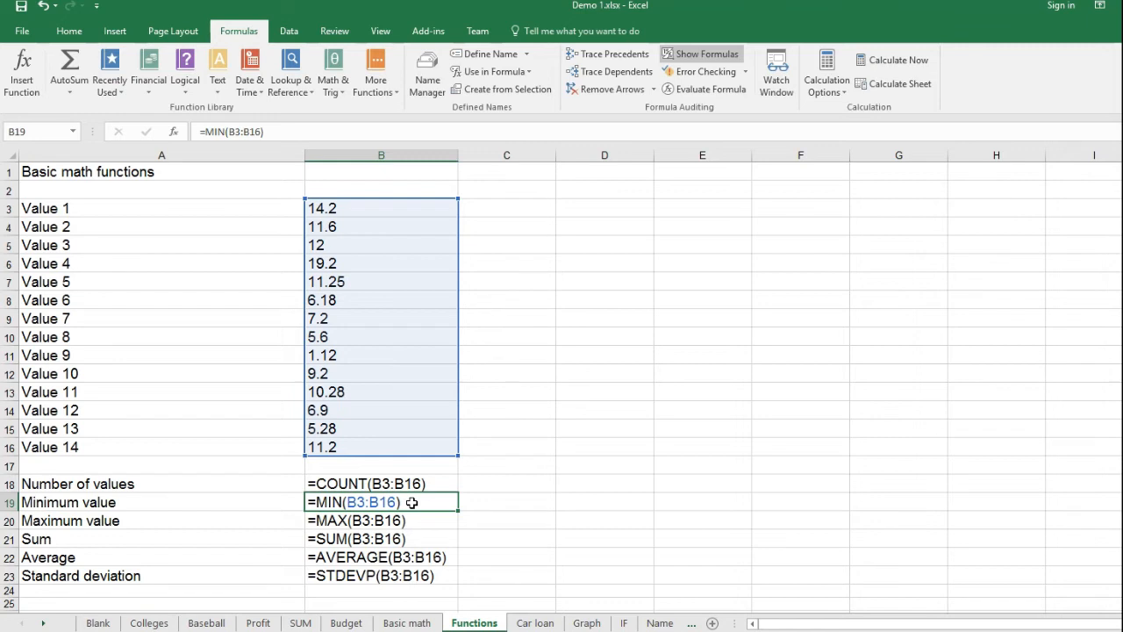
left_click(422, 525)
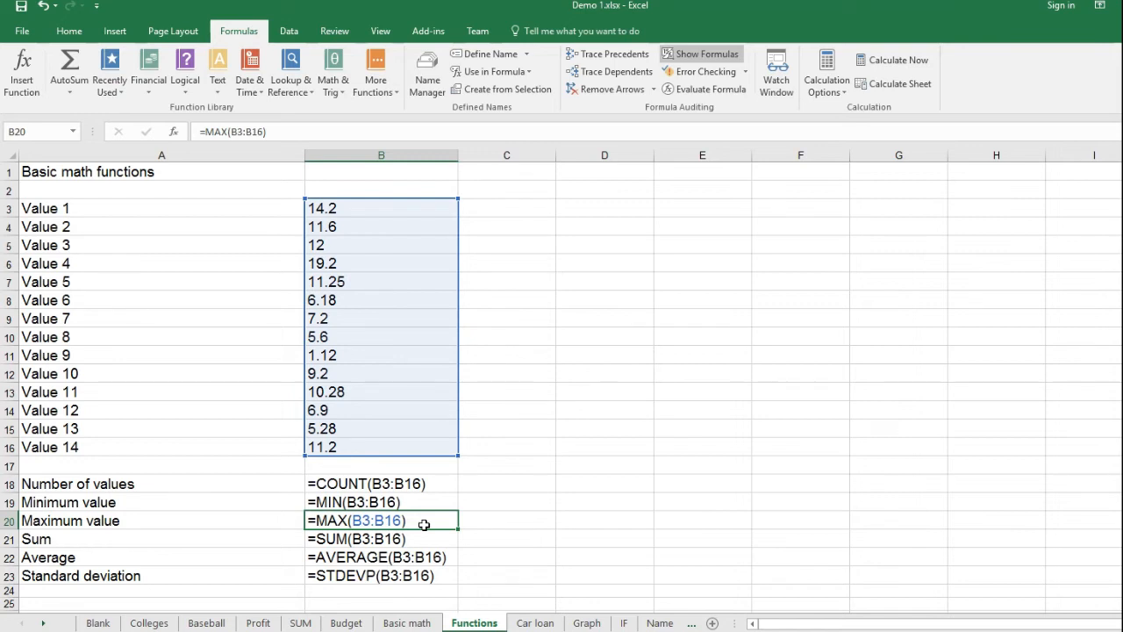
left_click(439, 540)
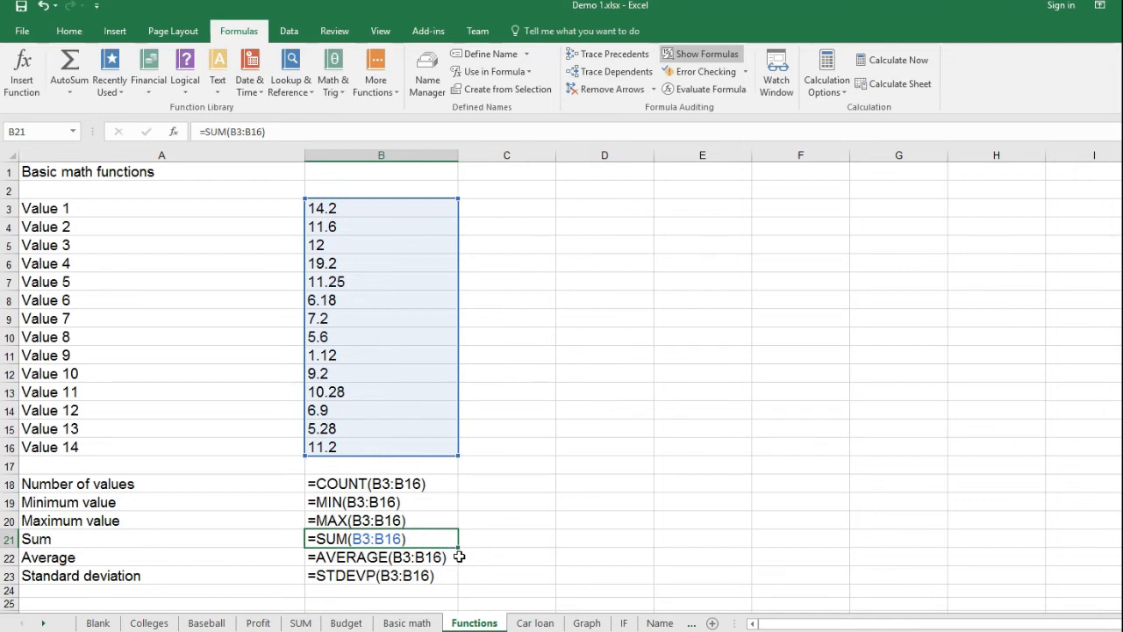
left_click(431, 557)
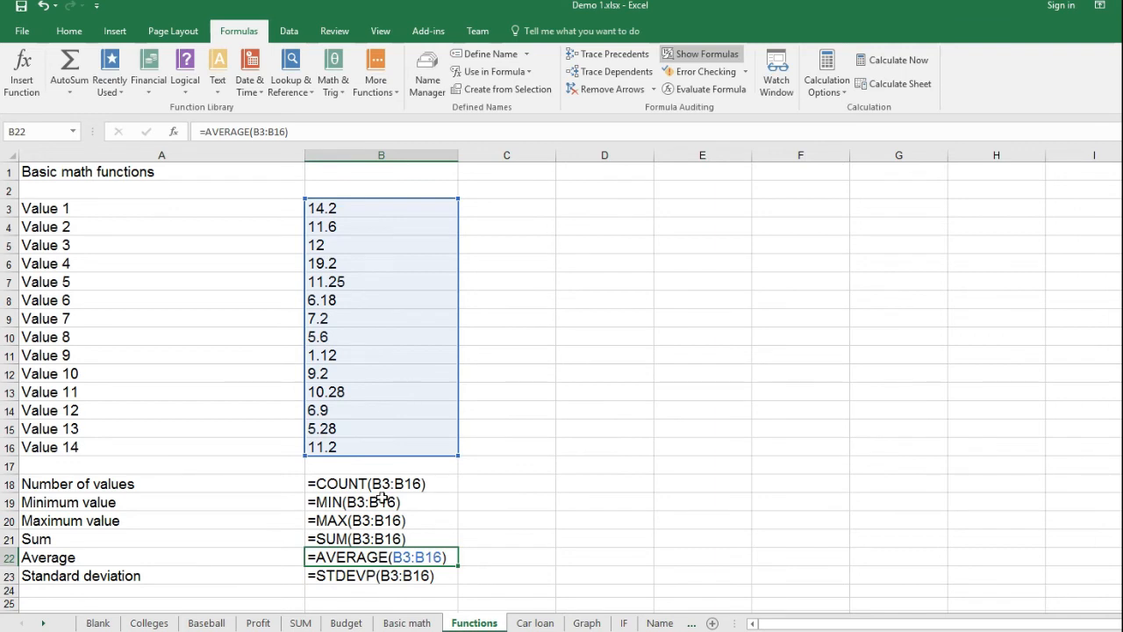
left_click(388, 575)
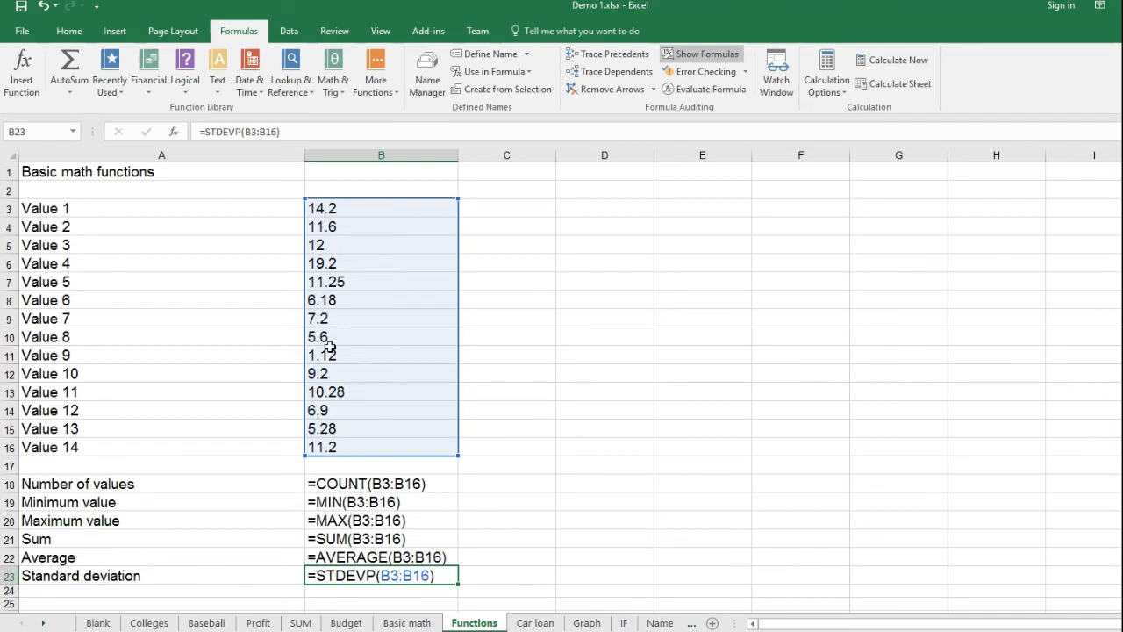
left_click(689, 58)
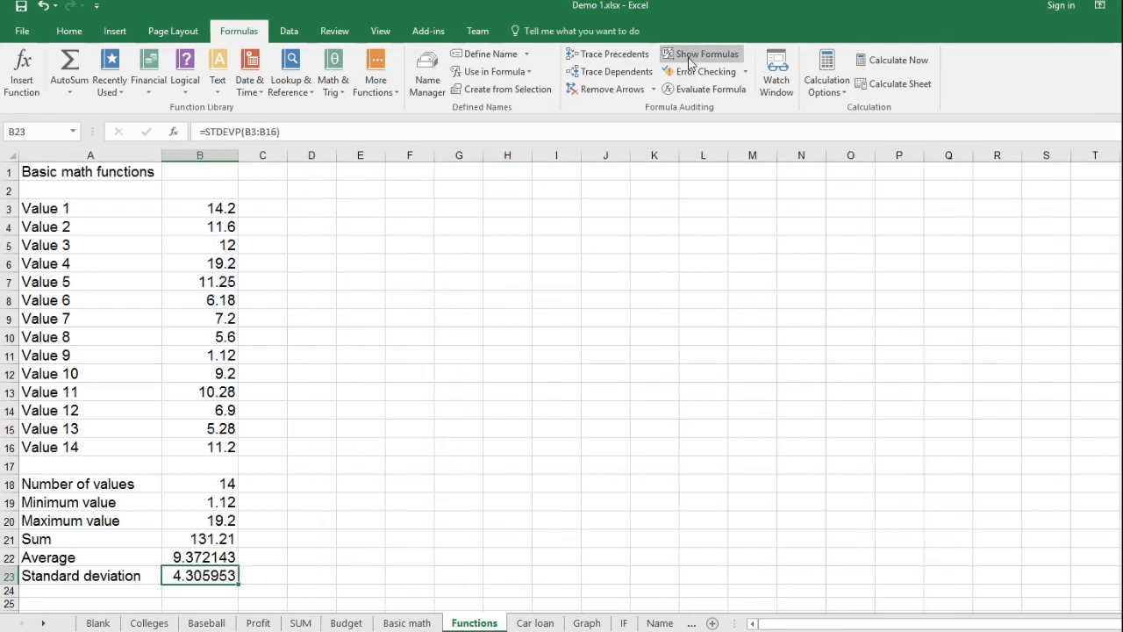